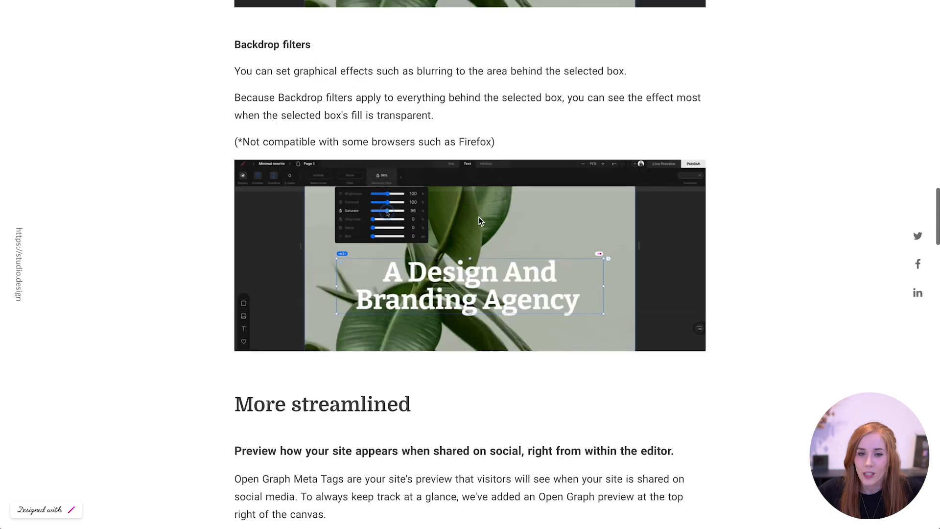
scroll(480, 221, "up", 5)
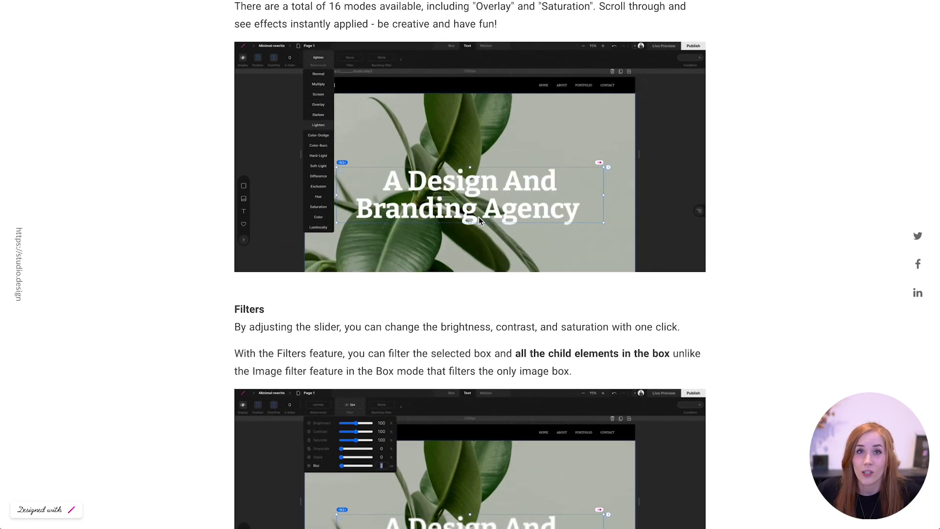
scroll(479, 222, "up", 6)
scroll(478, 221, "down", 3)
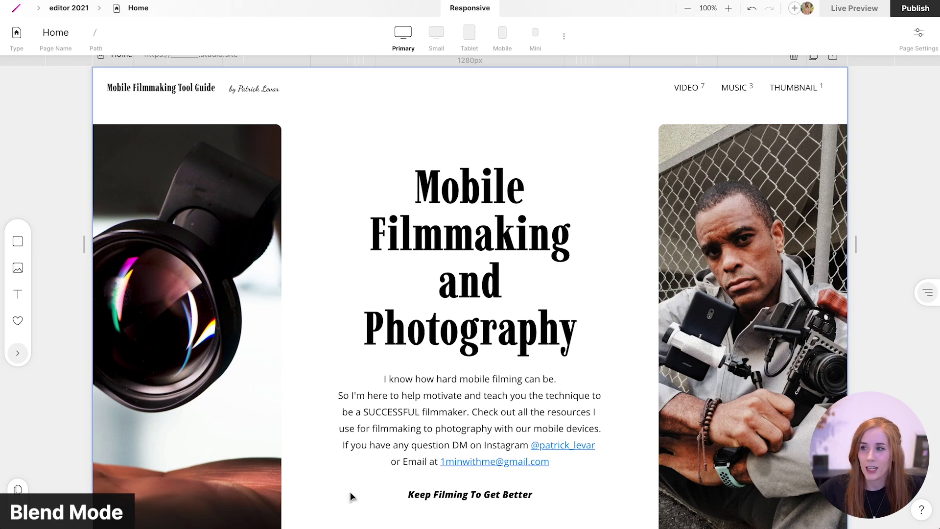
Step: Add a full-width box 291 px high below the hero section and fill it with an image box at 100% width and height
scroll(351, 495, "down", 5)
scroll(351, 495, "down", 1)
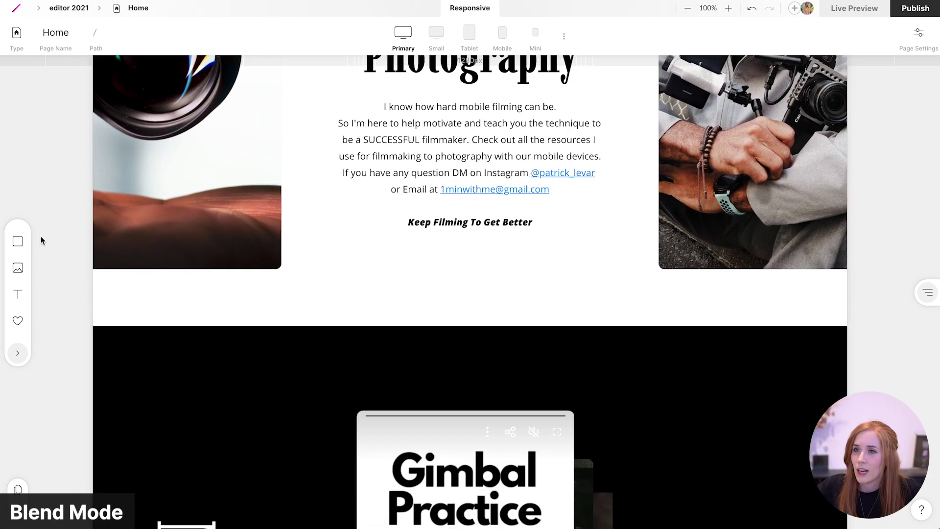
left_click_drag(19, 241, 371, 326)
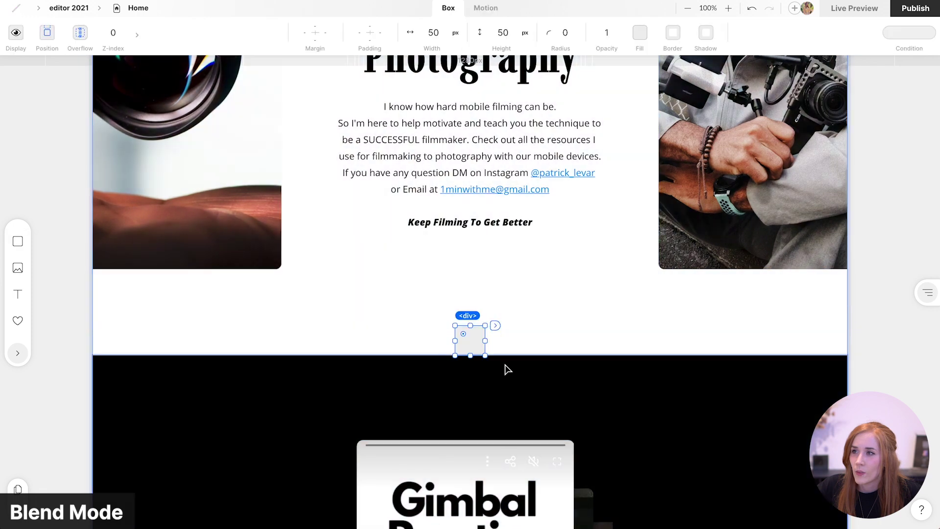
left_click_drag(483, 356, 689, 479)
left_click_drag(18, 268, 401, 365)
left_click_drag(518, 396, 847, 497)
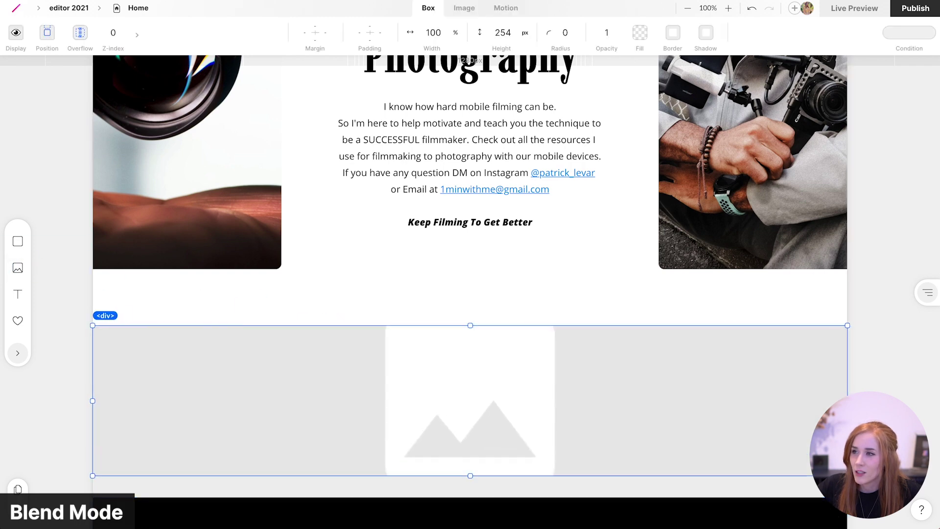
Step: Search the stock photos for "colorful" and set the rainbow-coloured roses photo as the new box's image
double_click(594, 387)
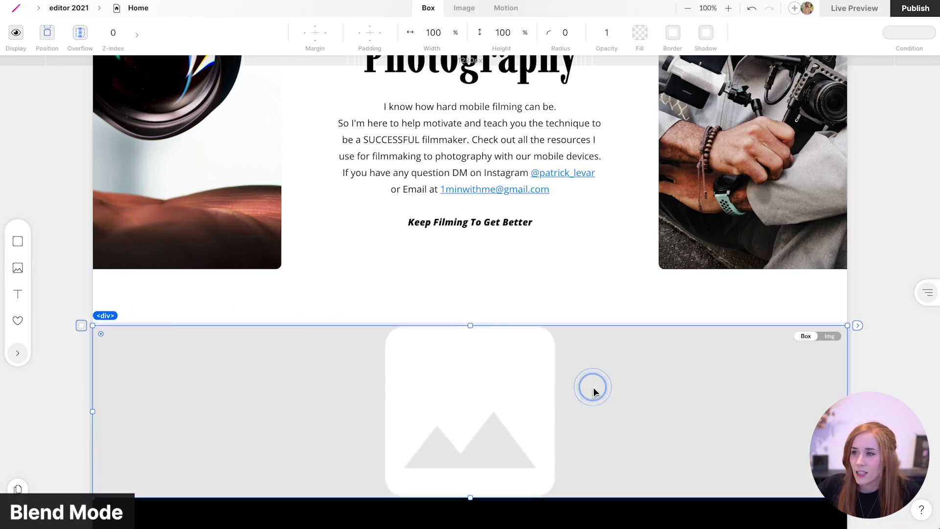
type("colorful")
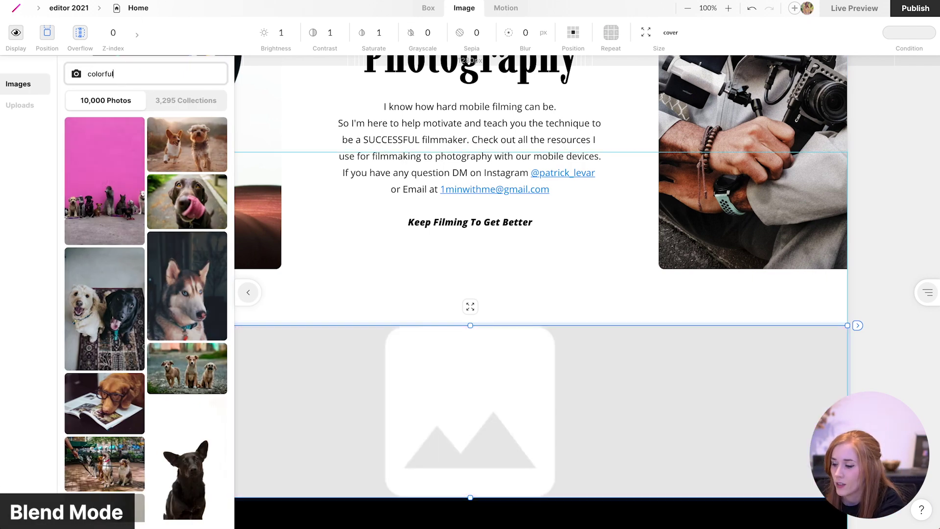
key("Return")
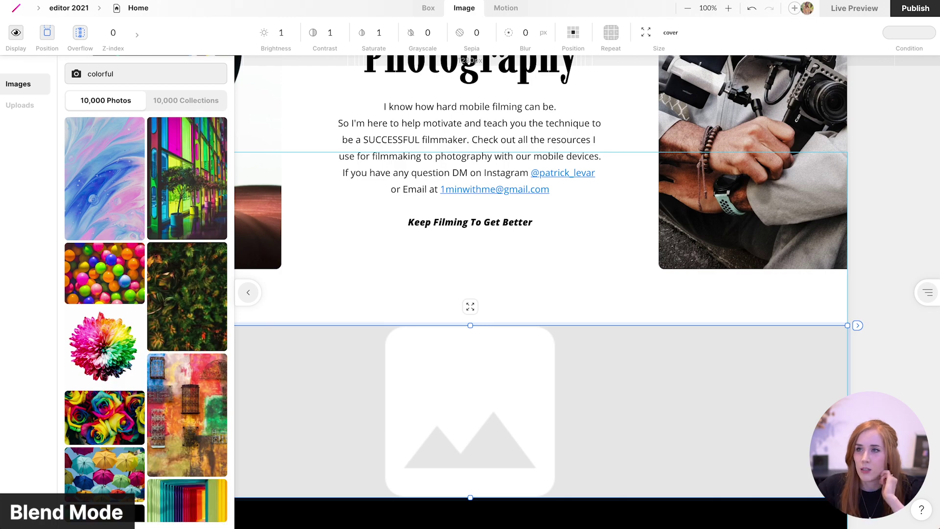
left_click(142, 147)
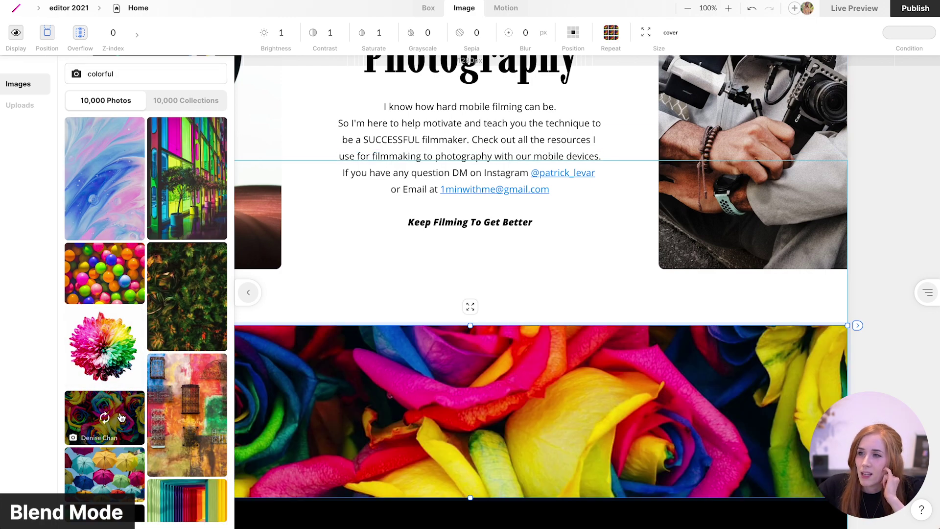
left_click(121, 417)
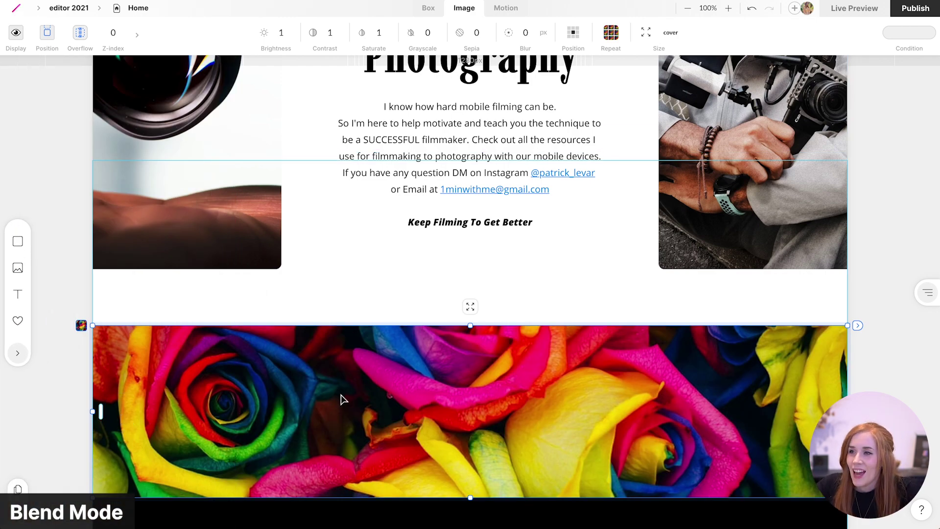
Step: Place a text element in the centre of the roses image reading "Rainbow"
left_click(18, 294)
left_click(473, 419)
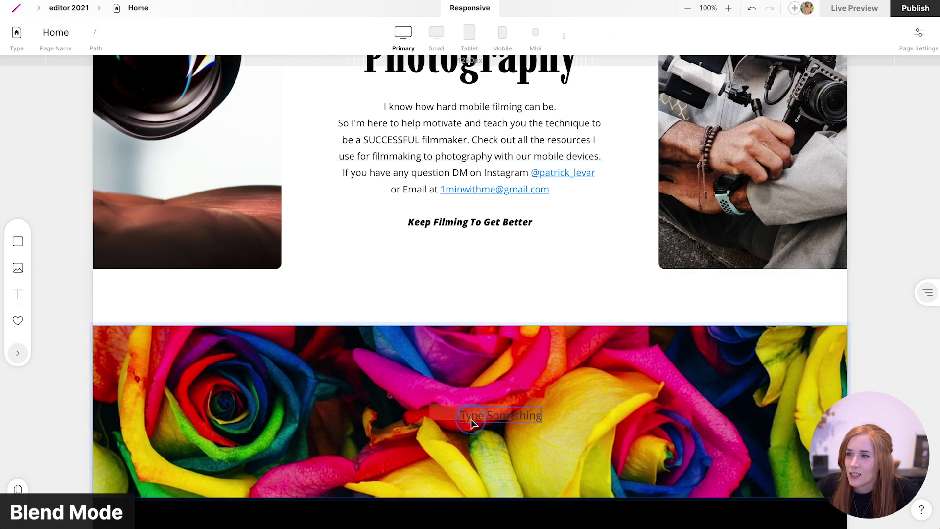
double_click(469, 418)
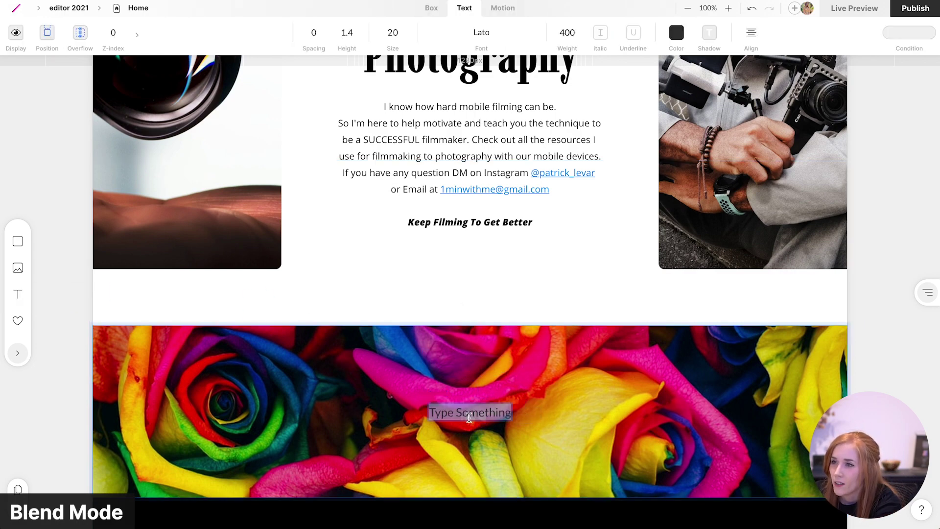
type("Rainbow")
key("Escape")
Step: Set the Rainbow text's font size to 144 and its weight to 900
left_click(445, 35)
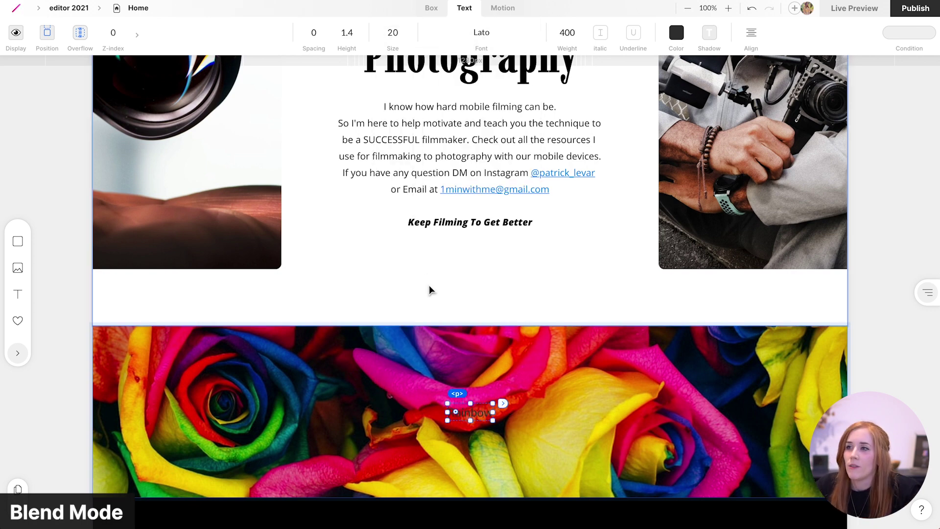
left_click(393, 32)
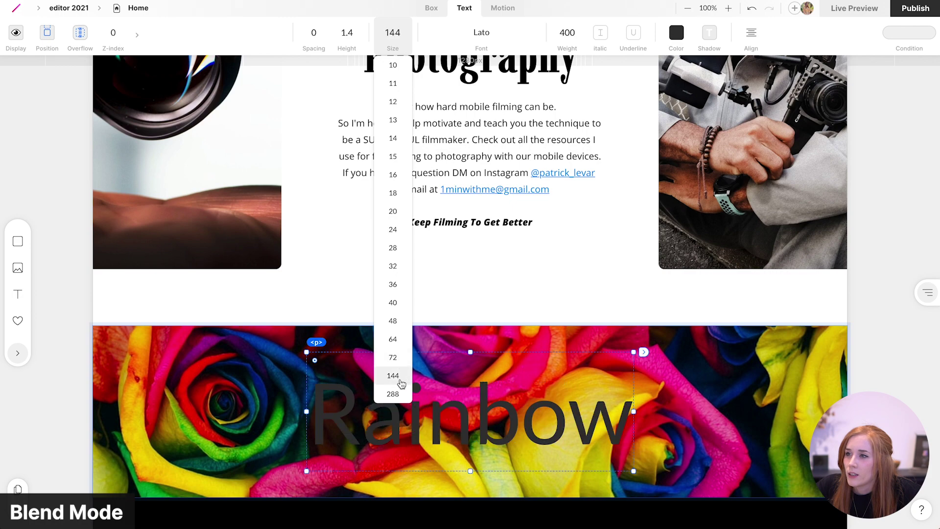
left_click(398, 379)
left_click(575, 32)
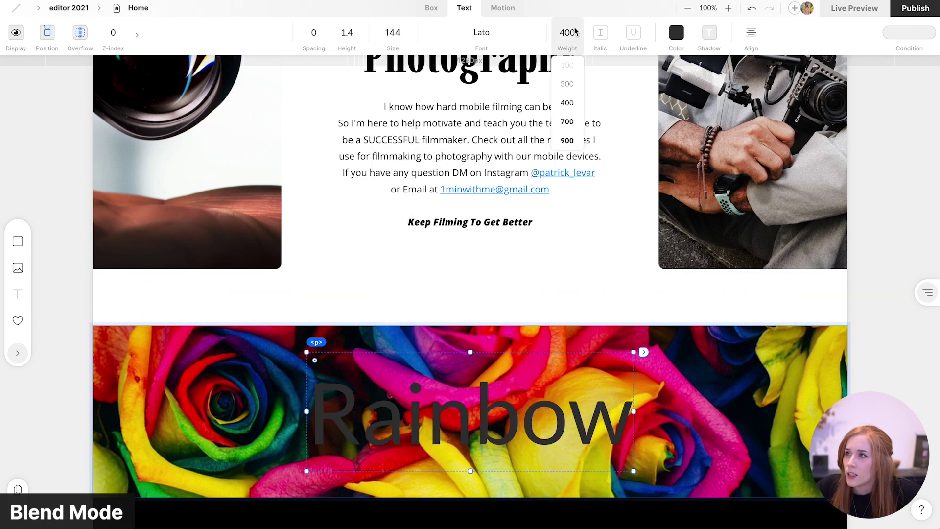
left_click(567, 140)
Step: Change the Rainbow text's colour to white and deselect it
left_click(696, 32)
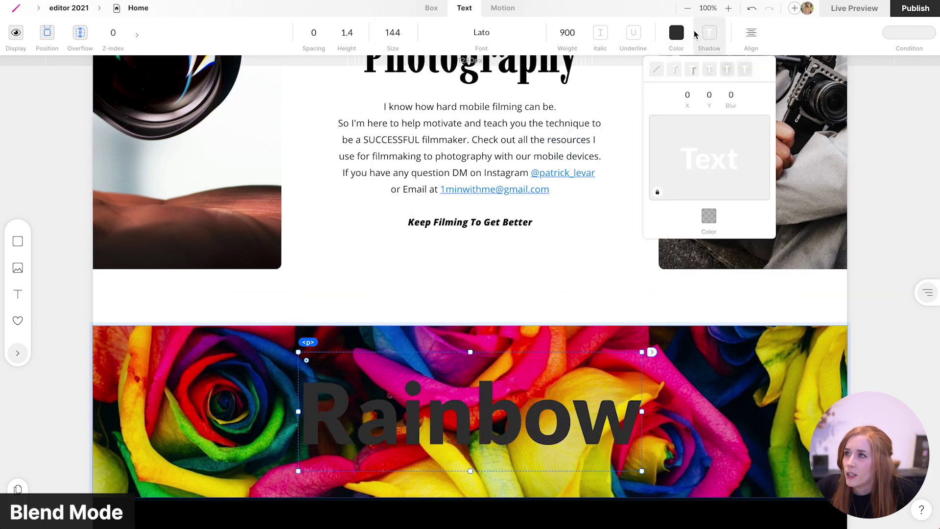
left_click(676, 33)
left_click(630, 69)
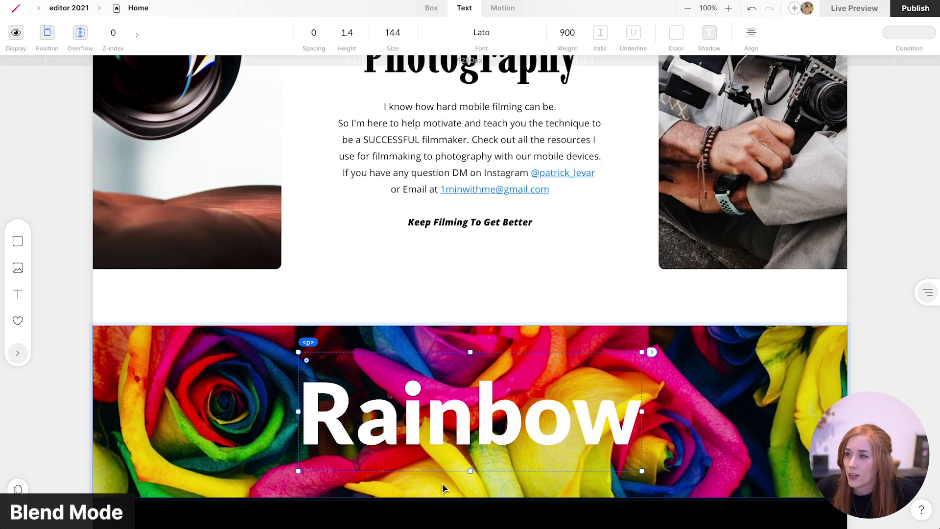
key("Escape")
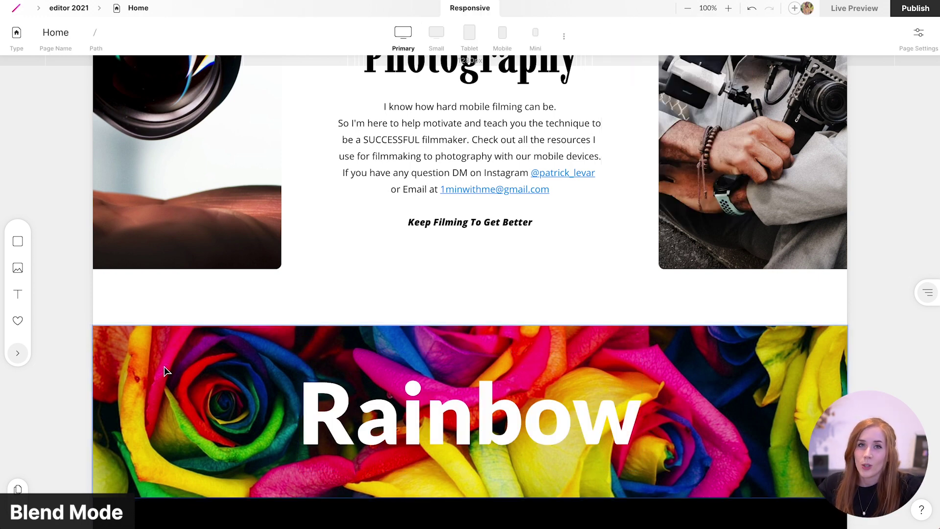
Step: Set the blend mode of the outer box holding the roses image and text to Exclusion
left_click(202, 368)
left_click(189, 38)
left_click(304, 36)
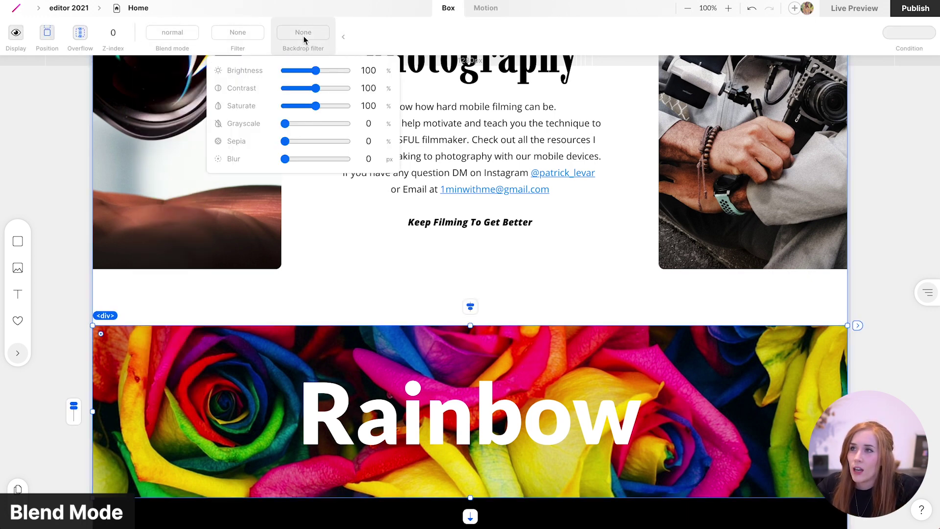
left_click(337, 31)
left_click(344, 36)
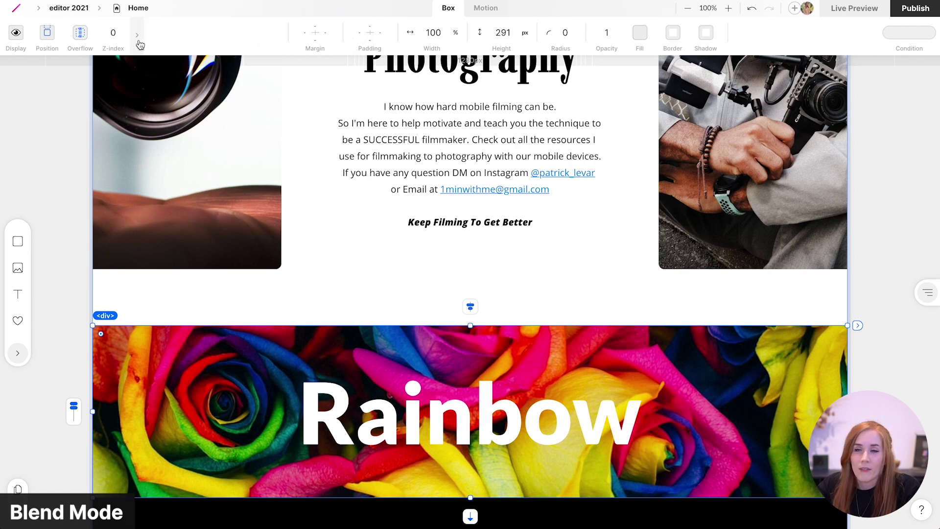
left_click(137, 37)
left_click(181, 49)
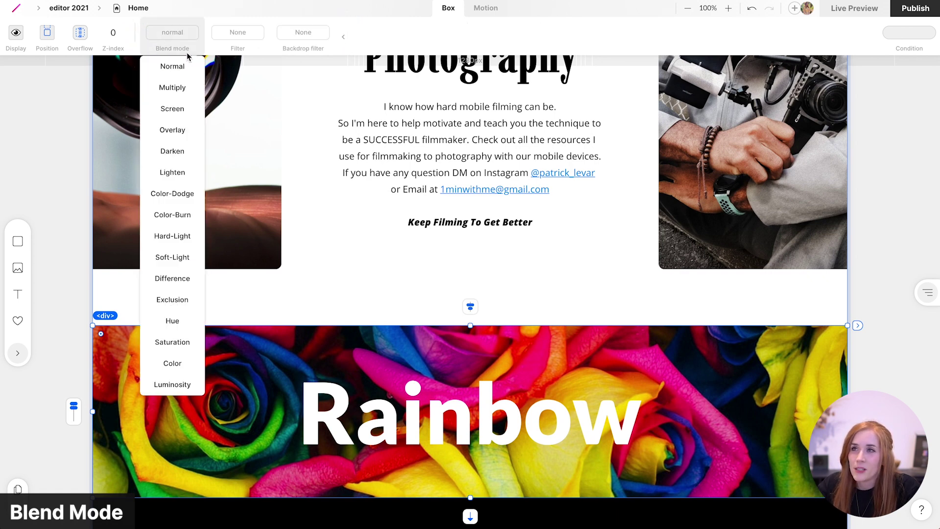
left_click(327, 44)
left_click(176, 40)
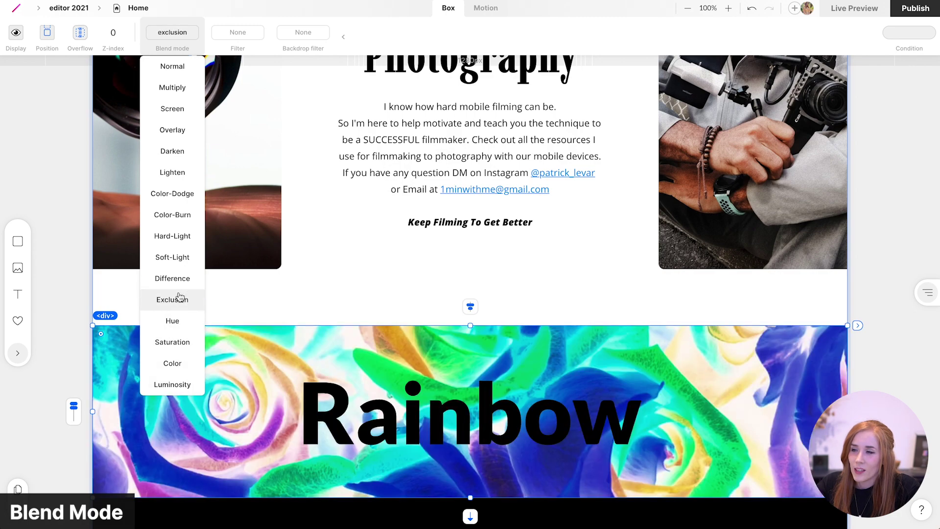
left_click(178, 301)
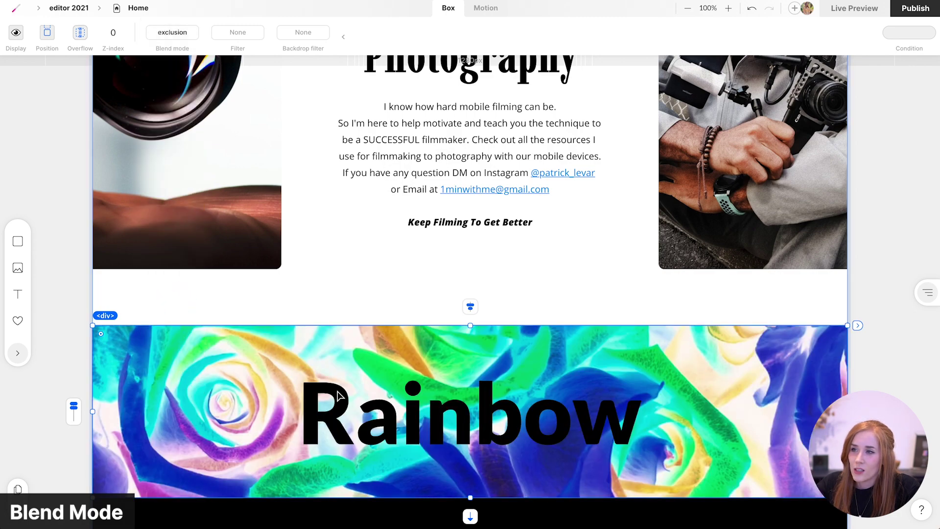
Step: Set the Rainbow text's blend mode to Difference
left_click(413, 433)
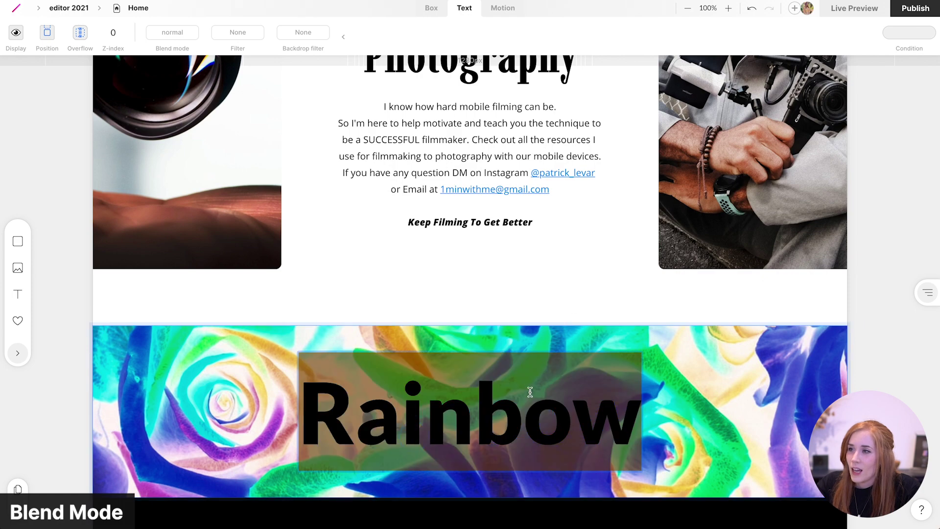
left_click(596, 380)
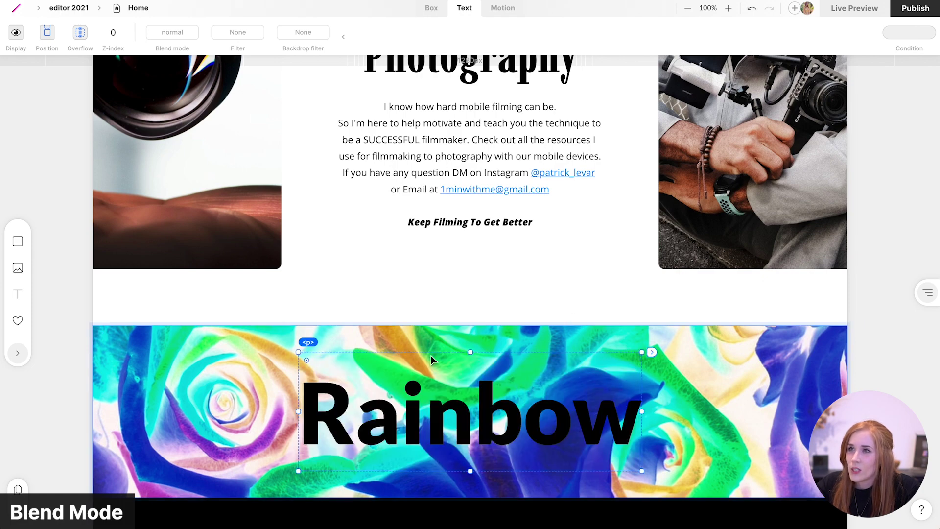
left_click(172, 32)
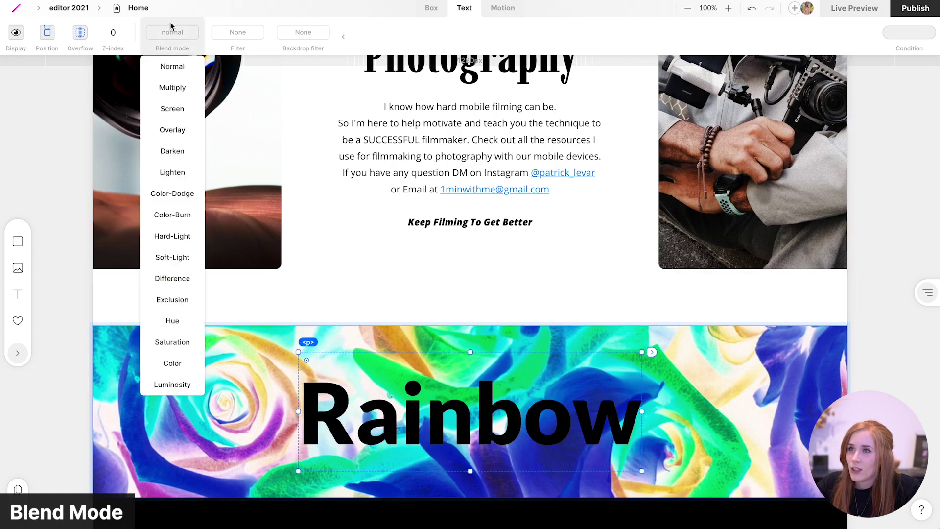
left_click(187, 278)
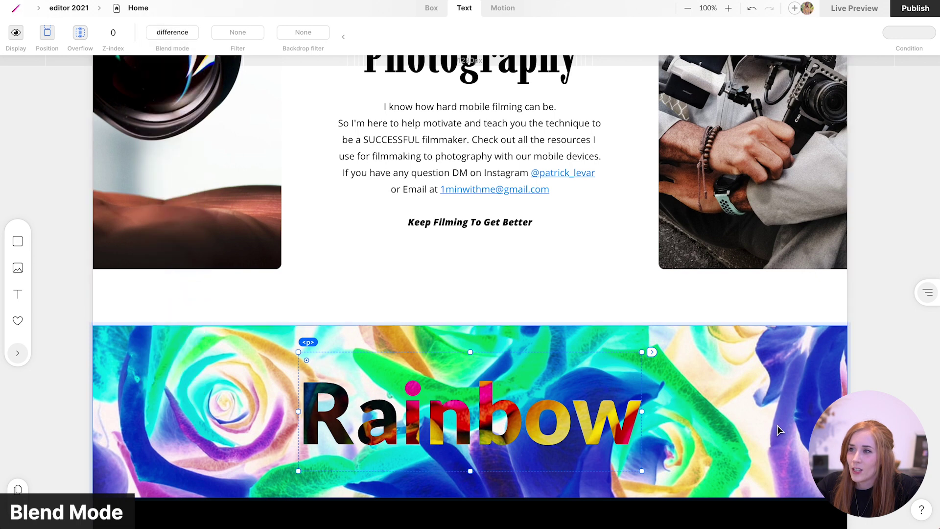
left_click(683, 401)
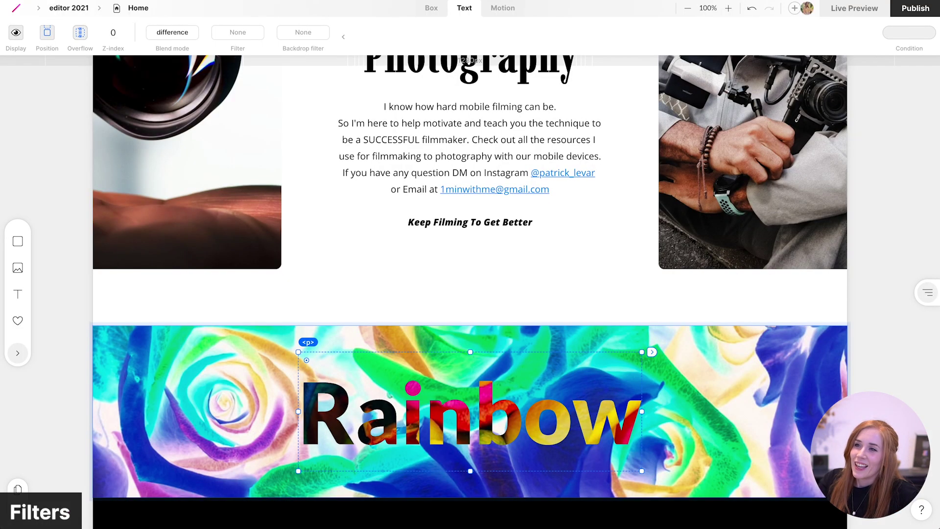
Step: Apply filters to the roses image box: brightness 101%, contrast 117%, saturate 41% and blur 10 px
left_click(172, 33)
left_click(244, 35)
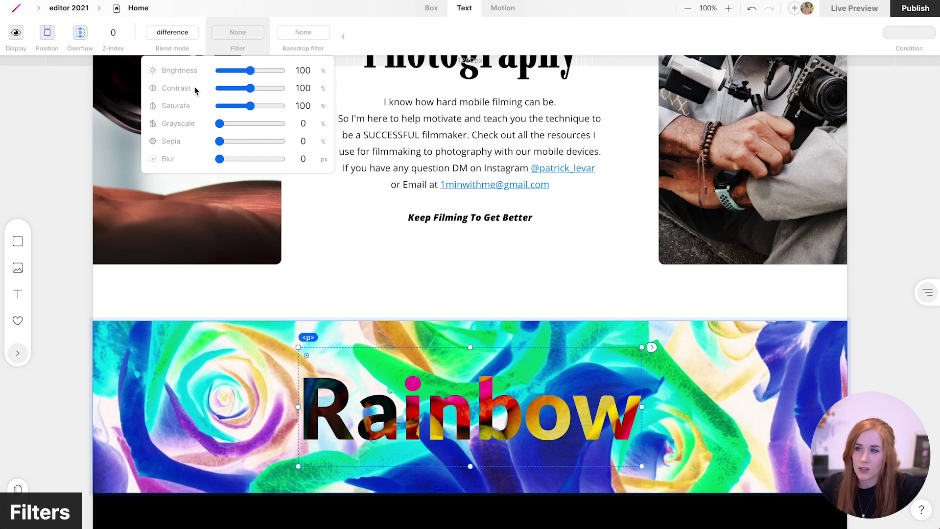
left_click(219, 384)
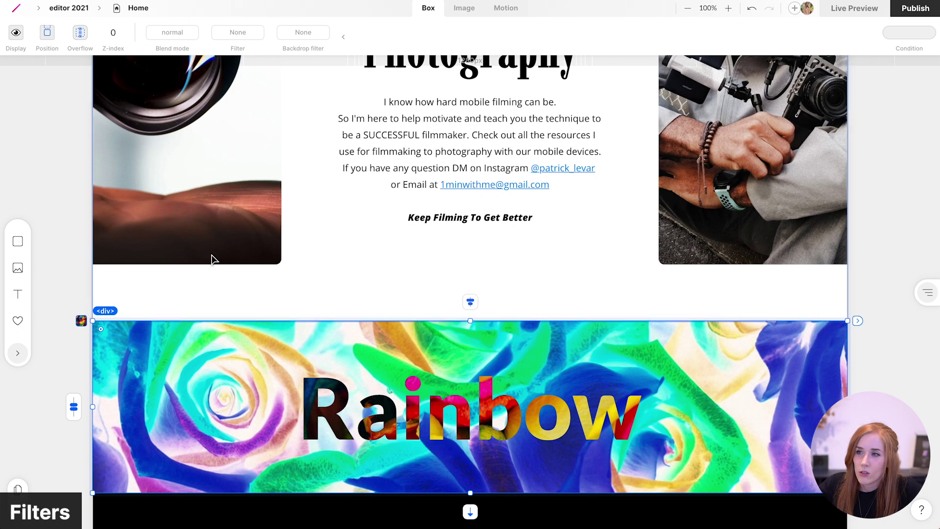
mouse_move(251, 43)
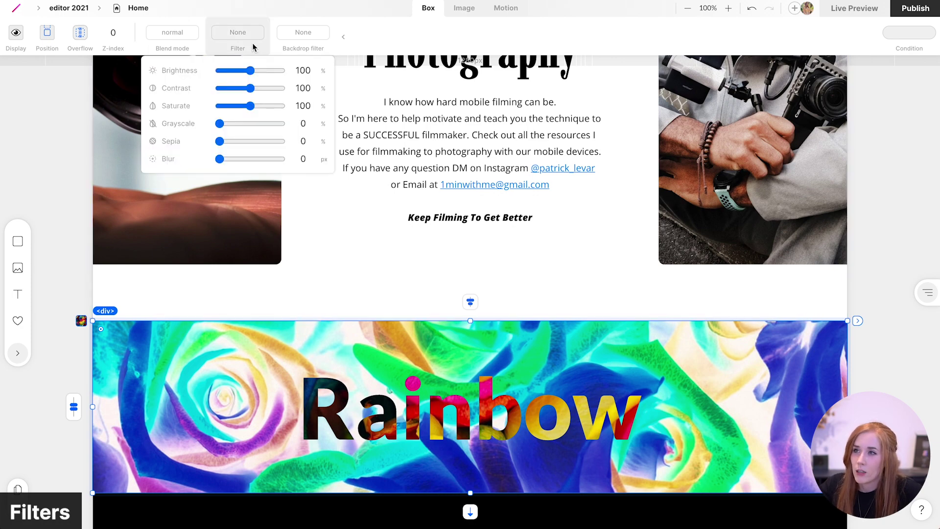
left_click_drag(250, 71, 232, 120)
left_click_drag(255, 163, 227, 167)
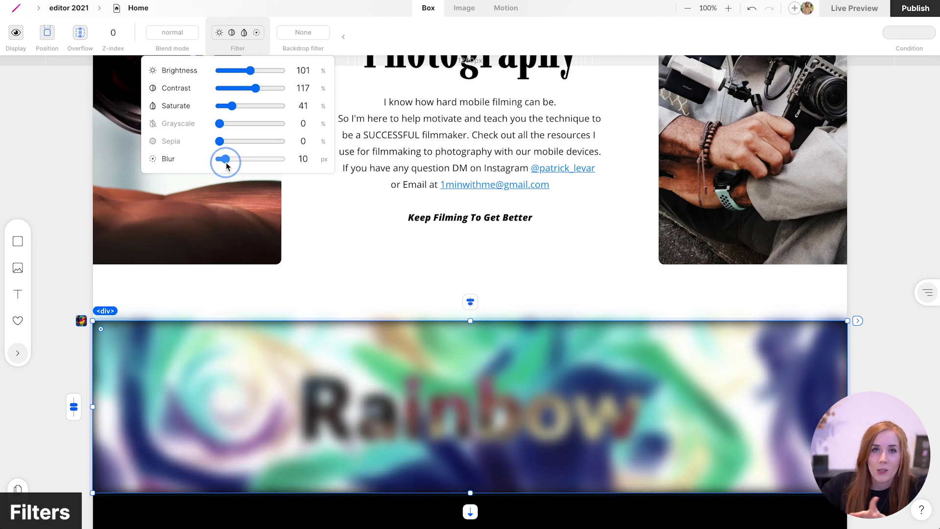
Step: Remove the blur filter from the roses image box and raise its saturation to bring back vivid colours
mouse_move(227, 166)
left_mouse_down()
mouse_move(242, 164)
mouse_move(210, 168)
left_mouse_up()
left_click_drag(232, 107, 252, 92)
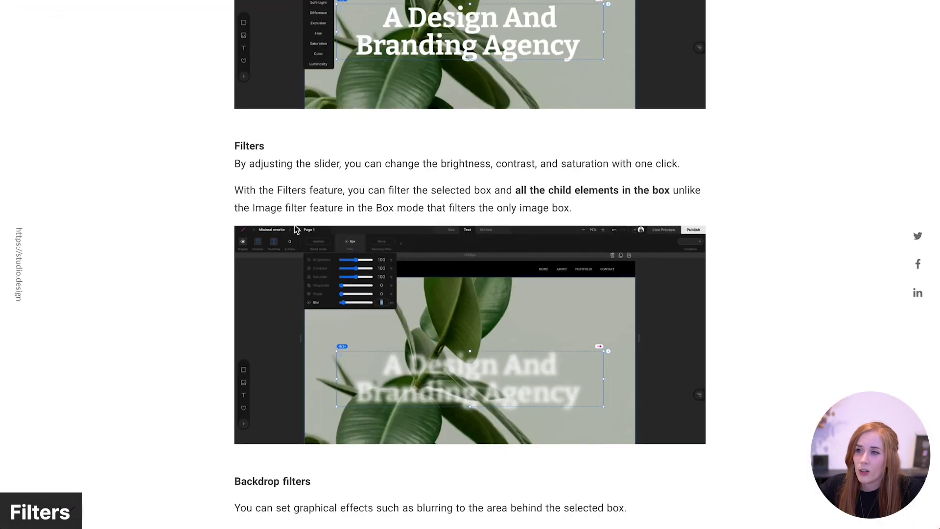
Step: Read on through the article to its Backdrop filters section
scroll(292, 246, "down", 4)
scroll(292, 246, "down", 2)
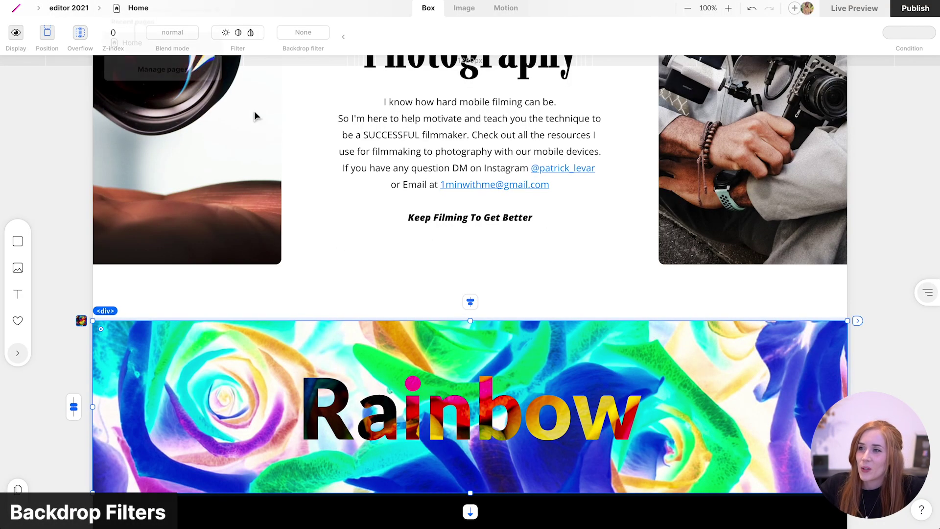
Step: Apply backdrop filters to the Rainbow text: brightness 116%, contrast 104% and blur about 37 px
left_click(364, 386)
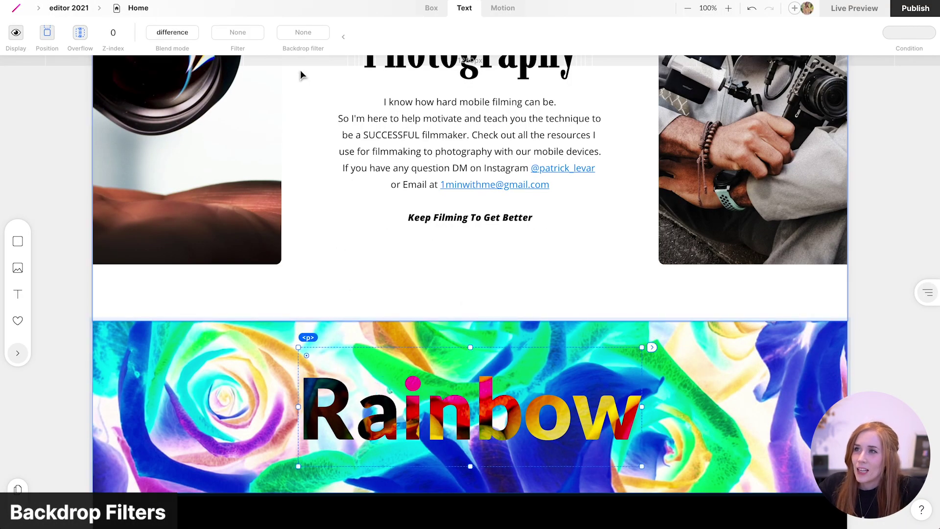
left_click(248, 43)
left_click(321, 43)
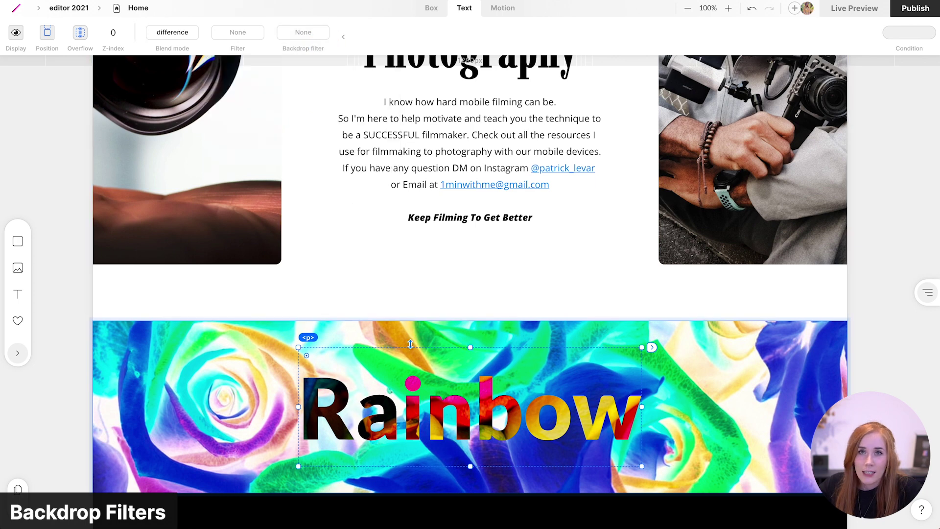
left_click(310, 33)
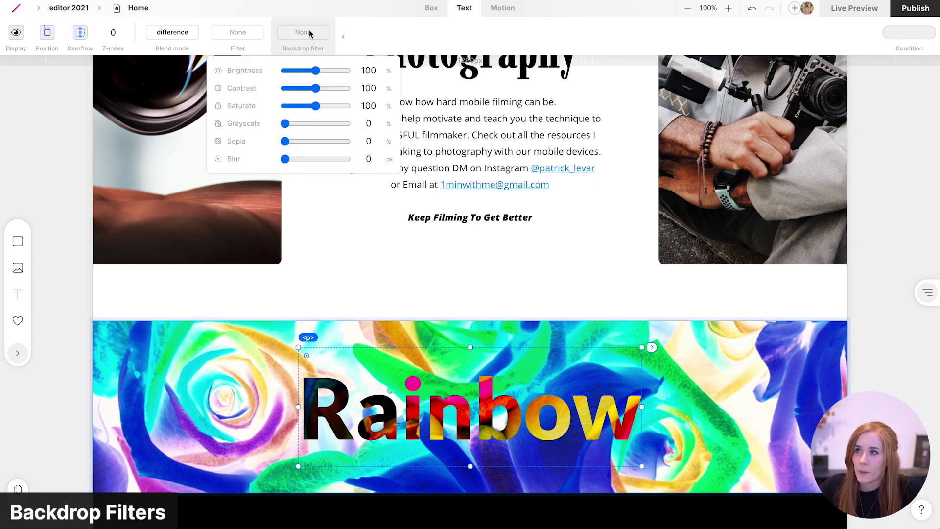
left_click_drag(316, 71, 318, 82)
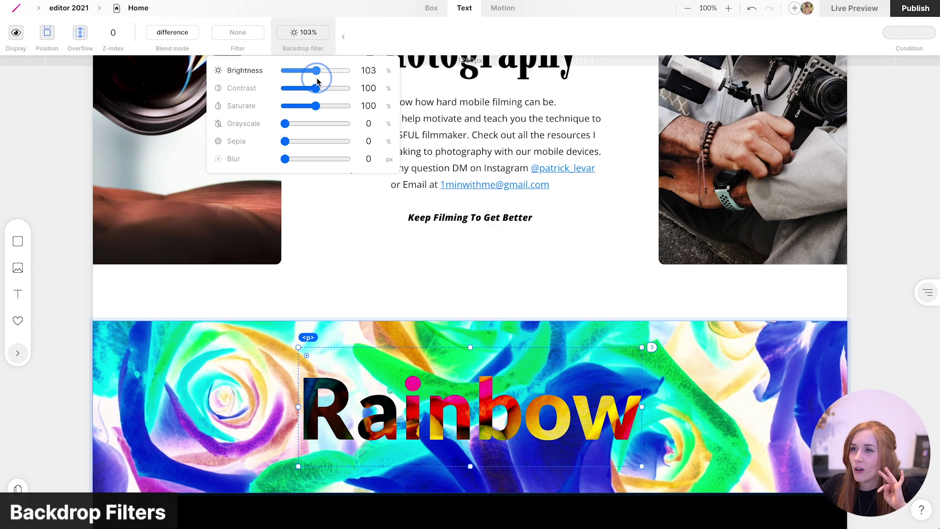
mouse_move(318, 82)
left_mouse_down()
mouse_move(364, 70)
mouse_move(310, 74)
mouse_move(348, 89)
mouse_move(284, 91)
mouse_move(316, 92)
left_mouse_up()
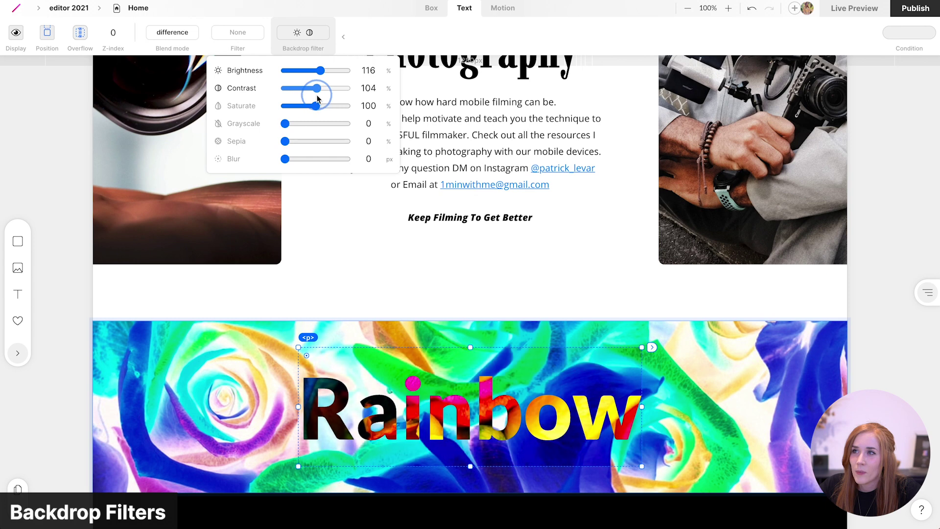
left_click_drag(285, 158, 310, 157)
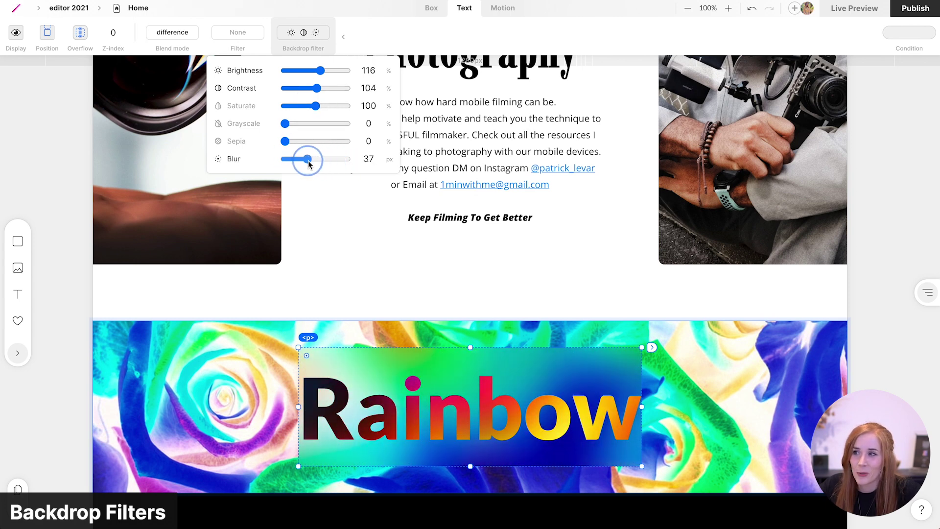
left_click(251, 435)
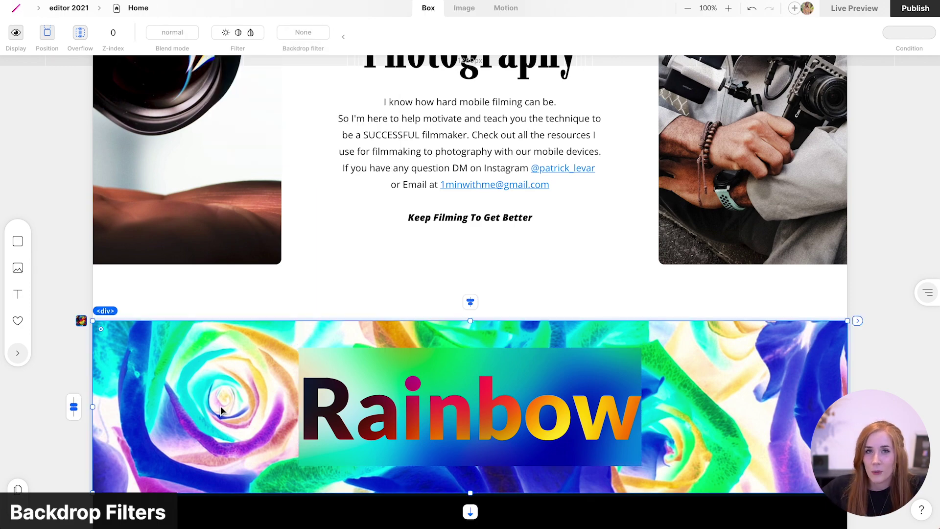
Step: Set the path of the blank Page 1 to filmmaking/about
scroll(496, 460, "up", 12)
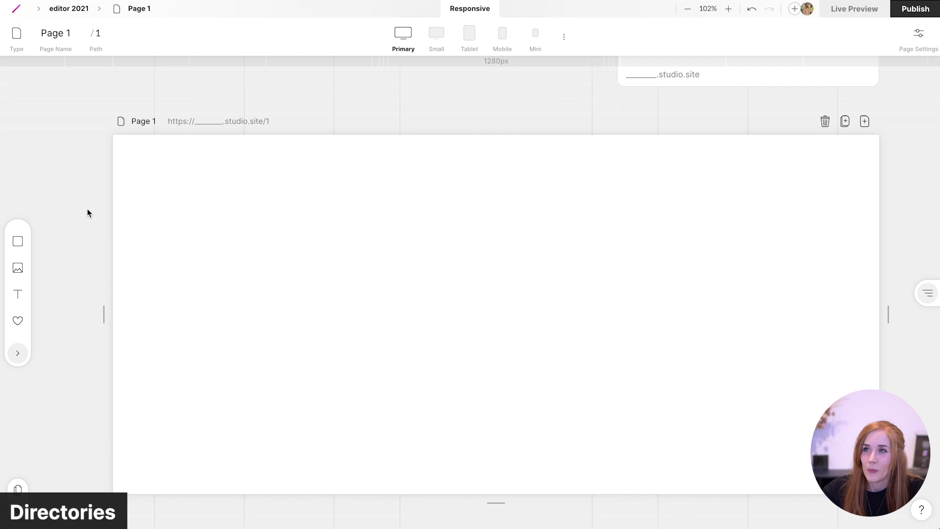
left_click(99, 35)
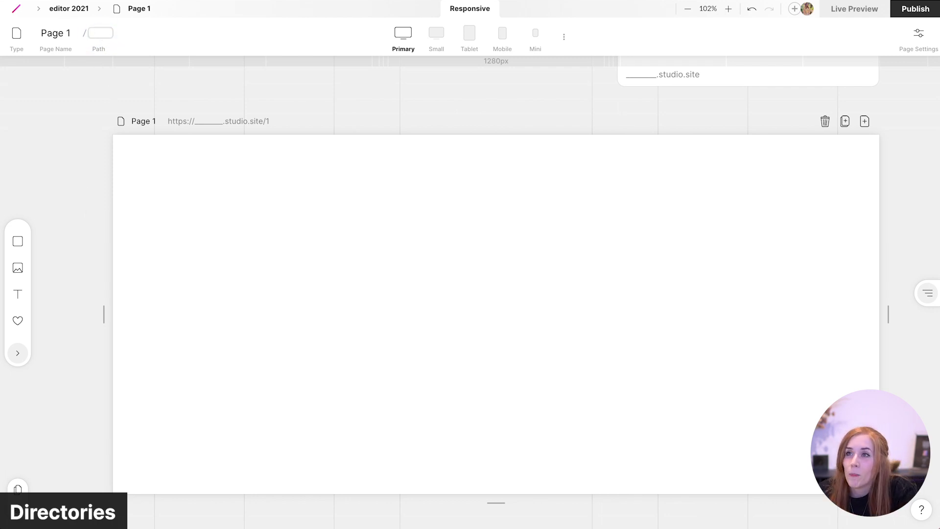
type("filmmaking/about")
key("Return")
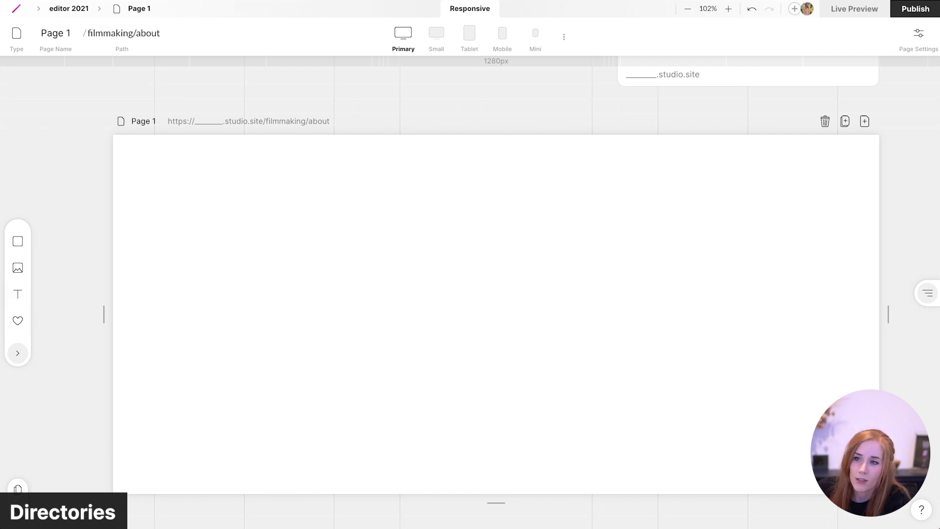
Step: Expand the /filmmaking directory in the page list and view its Home page and Page 1
left_click(17, 353)
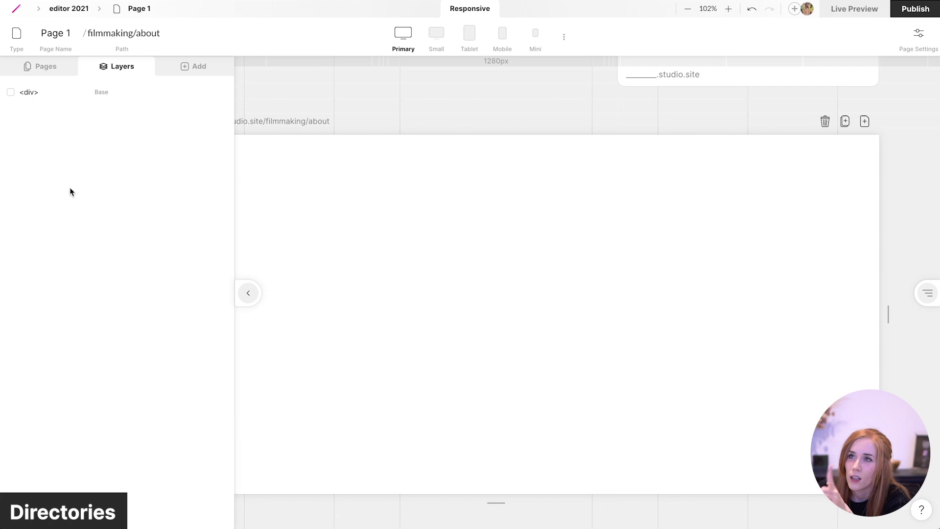
left_click(52, 74)
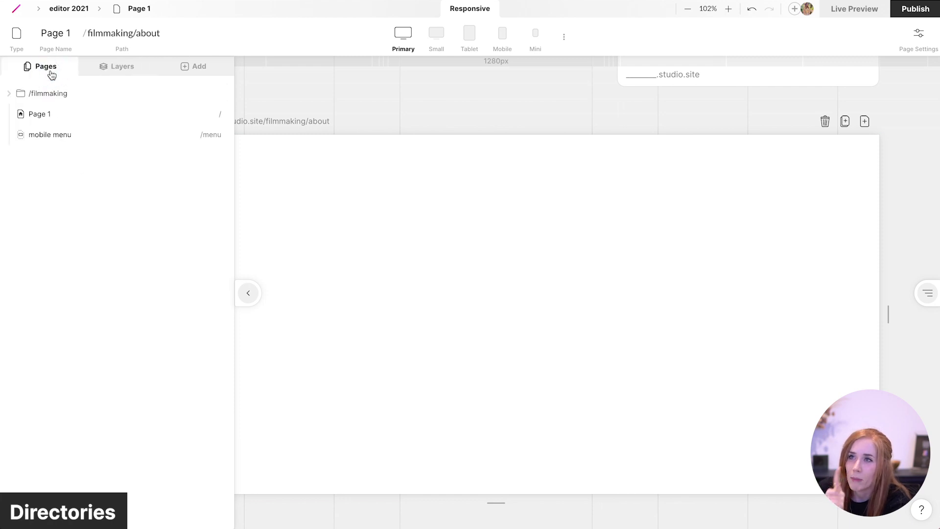
left_click(7, 100)
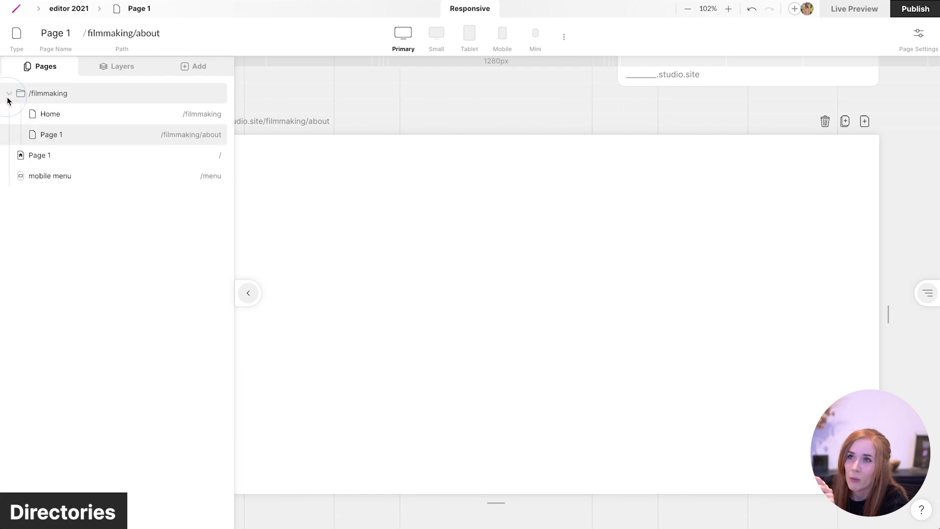
left_click(79, 114)
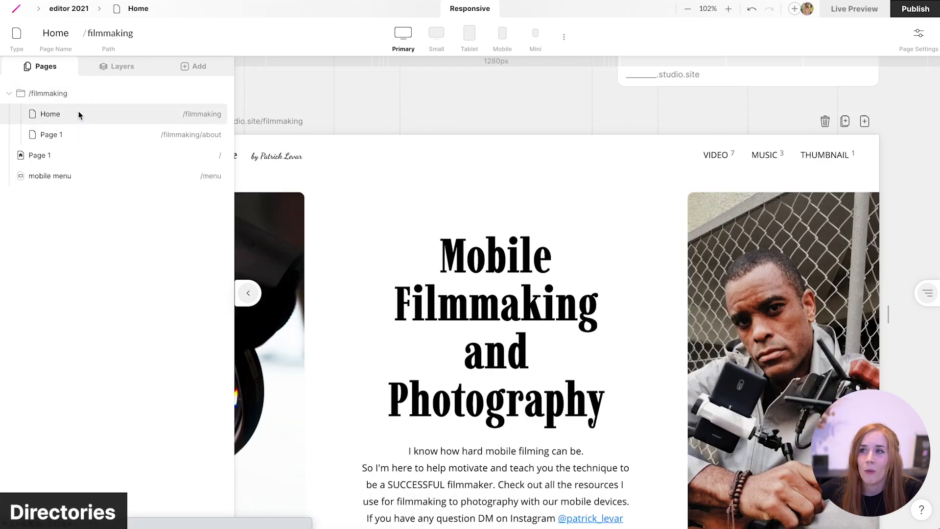
left_click(75, 133)
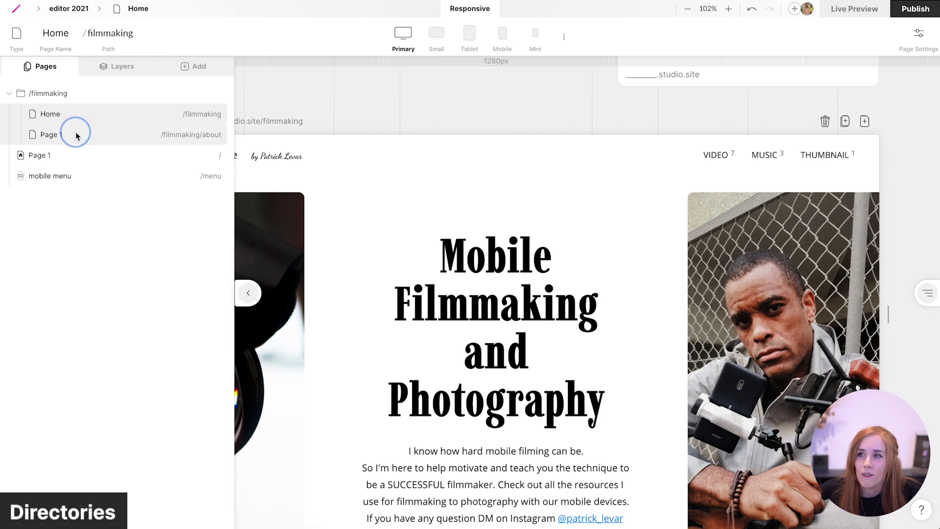